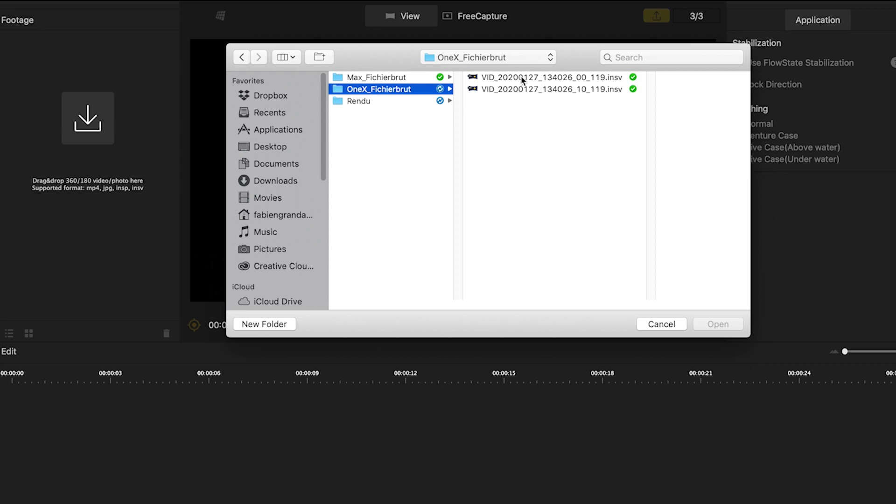
# Import VID_20200127_134026_00_119.insv from the OneX_Fichierbrut folder, pause it at about 3 seconds and look around the preview.
pyautogui.click(521, 76)
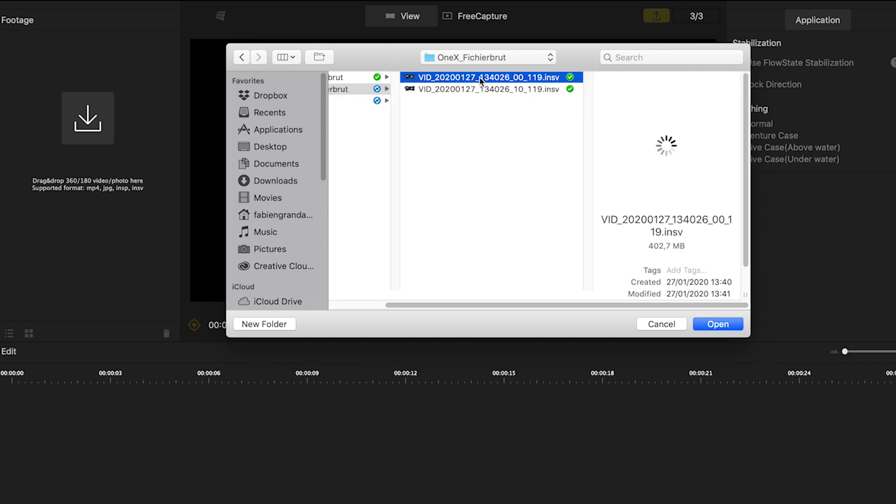
pyautogui.moveTo(479, 82); pyautogui.dragTo(106, 123)
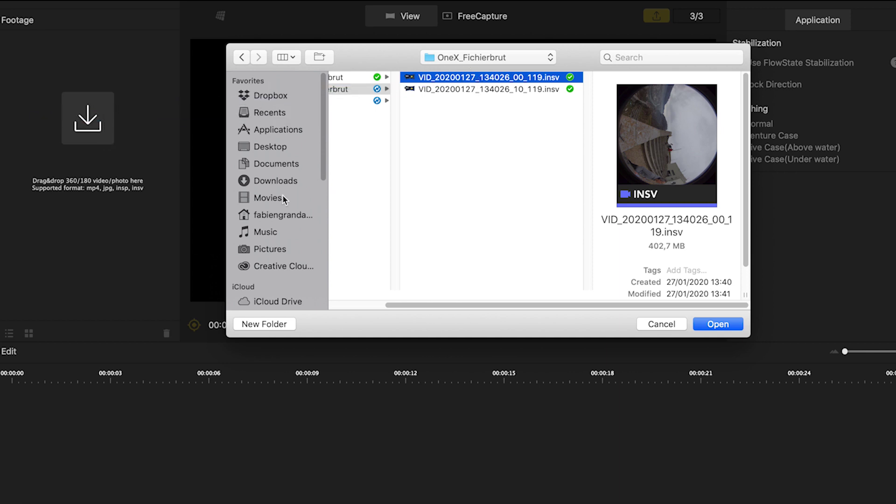
pyautogui.click(718, 324)
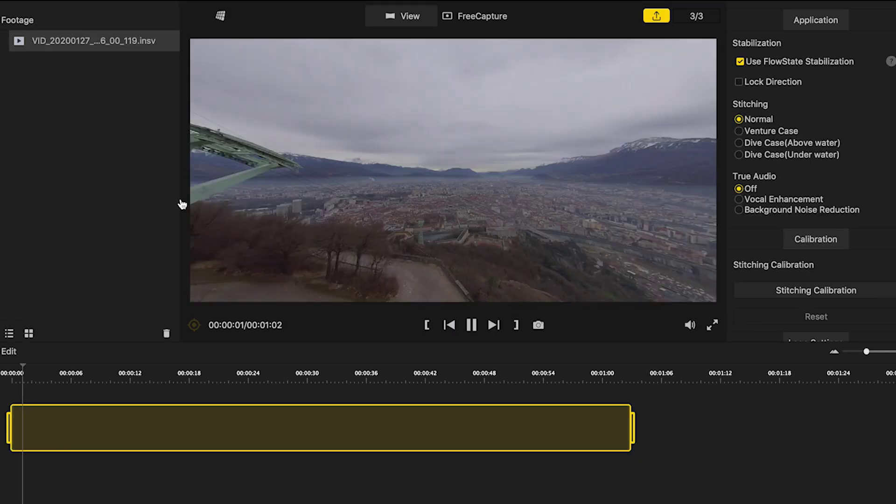
pyautogui.click(471, 326)
pyautogui.moveTo(417, 251); pyautogui.dragTo(454, 208)
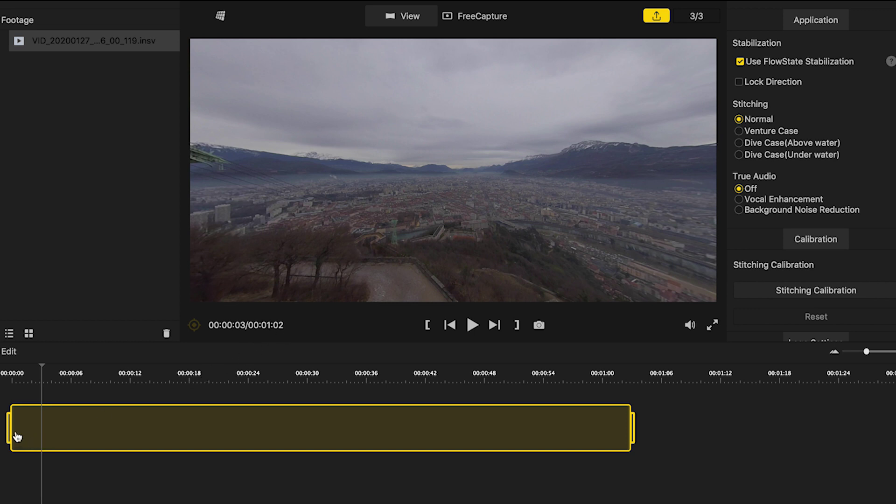
# Try trimming the start and the end of the clip on the timeline.
pyautogui.moveTo(9, 429); pyautogui.dragTo(44, 428)
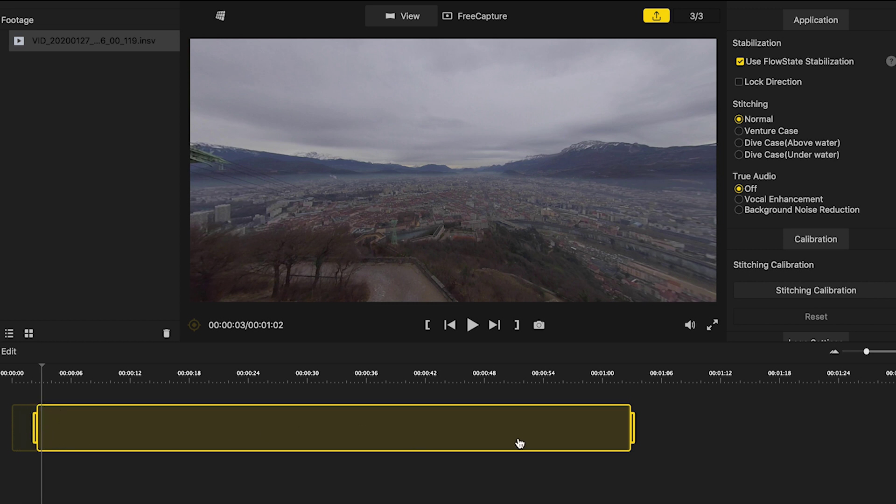
pyautogui.moveTo(633, 432); pyautogui.dragTo(554, 435)
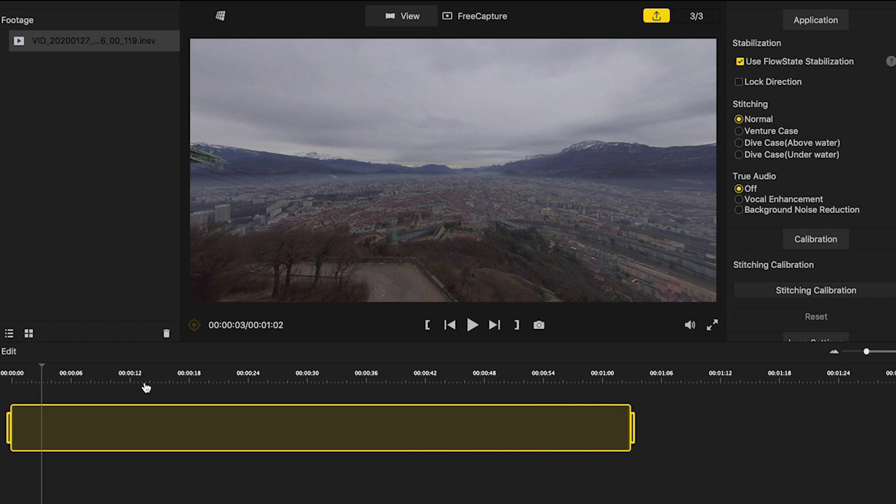
# Begin a video export, saving the pending changes, and name the output file VideoBastille.mp4.
pyautogui.click(657, 17)
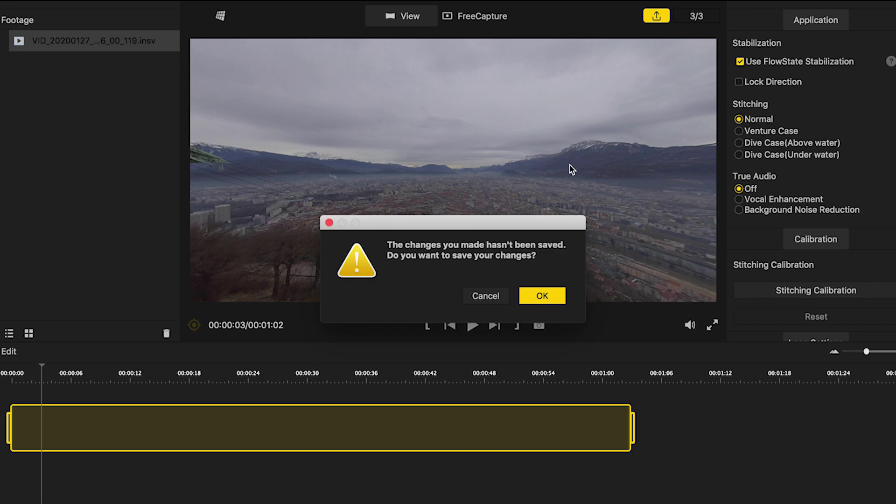
pyautogui.click(554, 302)
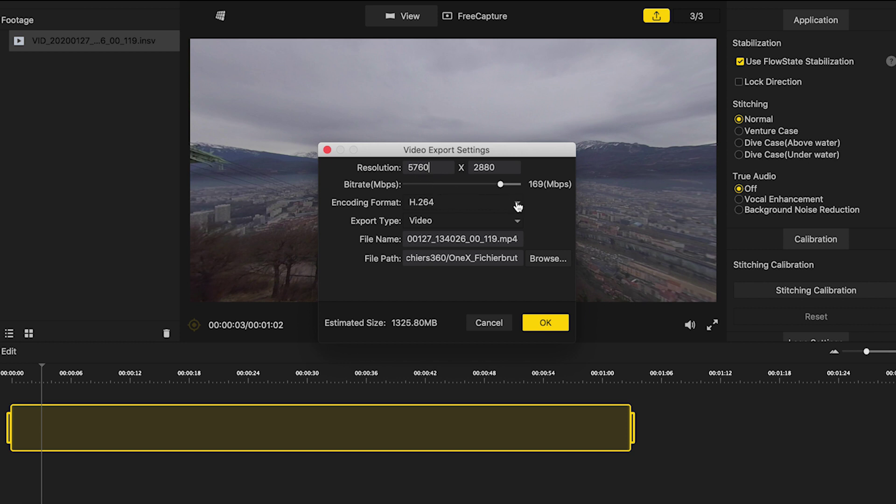
pyautogui.click(497, 239)
pyautogui.moveTo(498, 243); pyautogui.dragTo(395, 244)
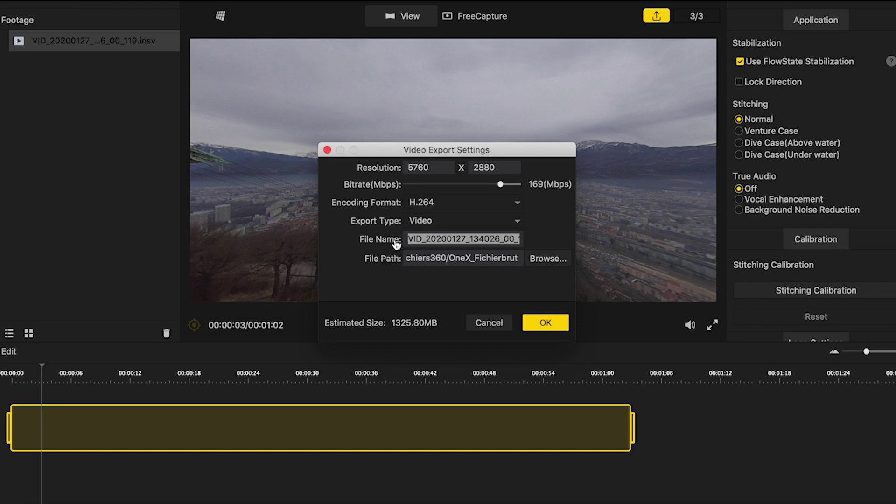
pyautogui.write('VideoBst.mp4')
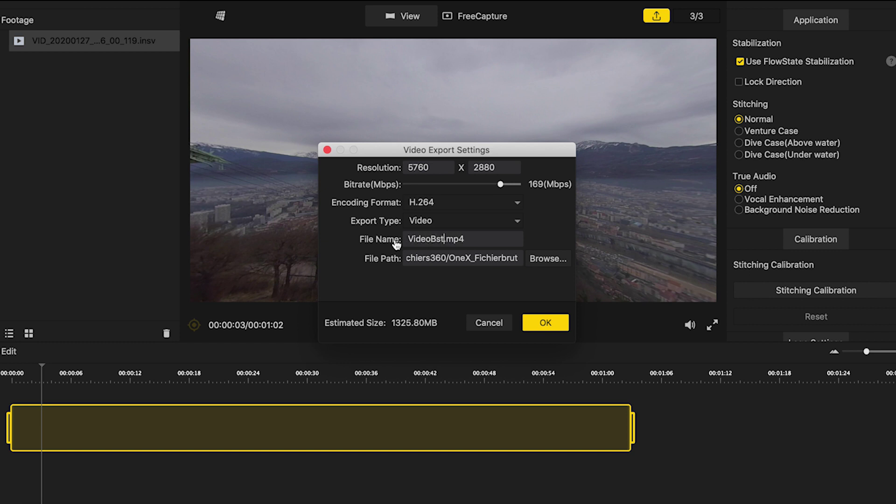
pyautogui.press('BackSpace')
pyautogui.press('BackSpace')
pyautogui.write('astille')
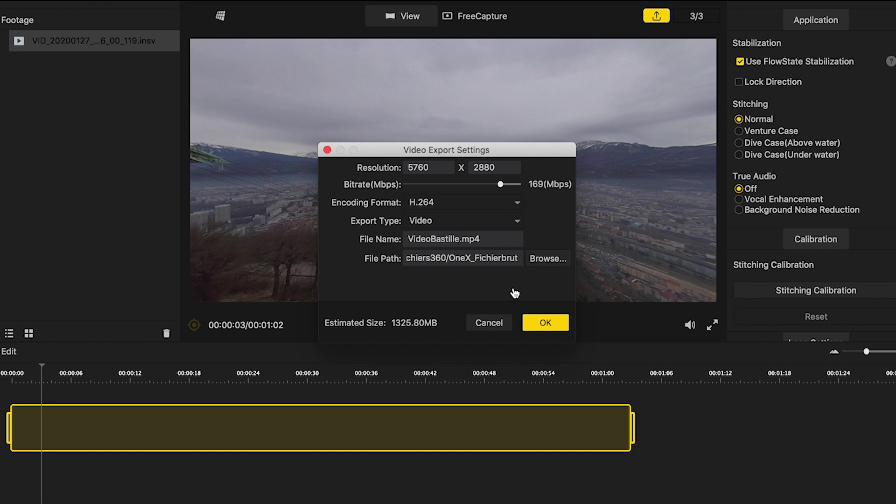
# Set the export destination to the 16.Fichiers360 folder and launch the H.264 export at 5760 x 2880.
pyautogui.click(551, 260)
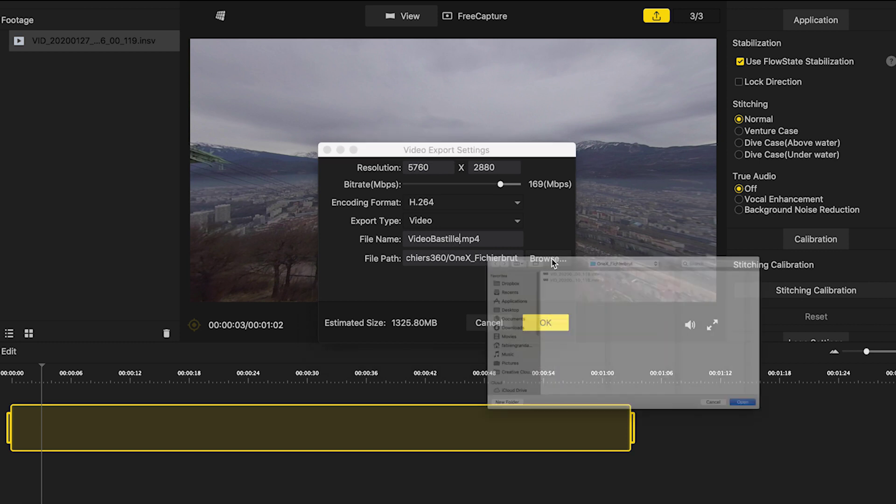
pyautogui.press('Return')
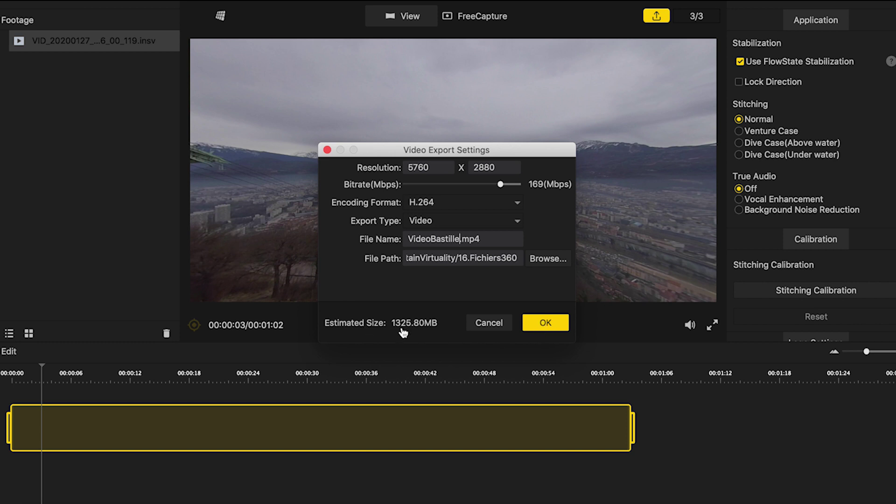
pyautogui.click(545, 322)
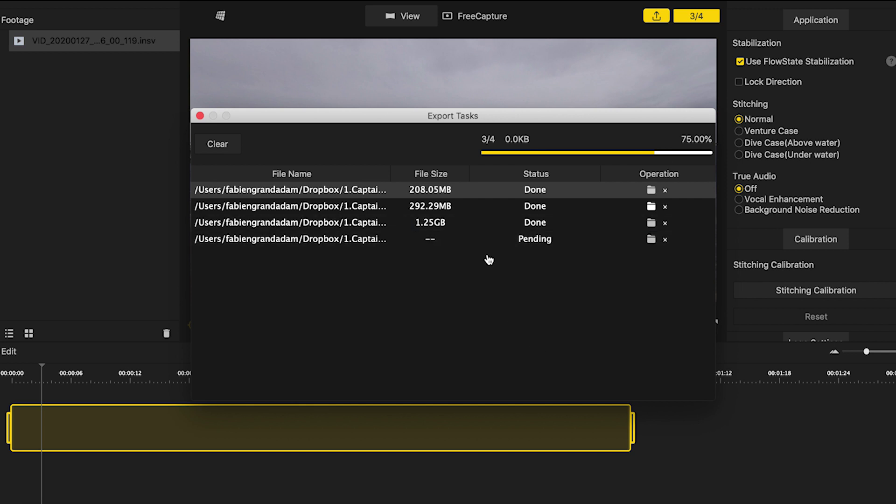
# Open Insta360OneX_HDR_Bastille_H264.mp4 from the Rendu folder in Finder to view the rendered video.
pyautogui.moveTo(380, 233)
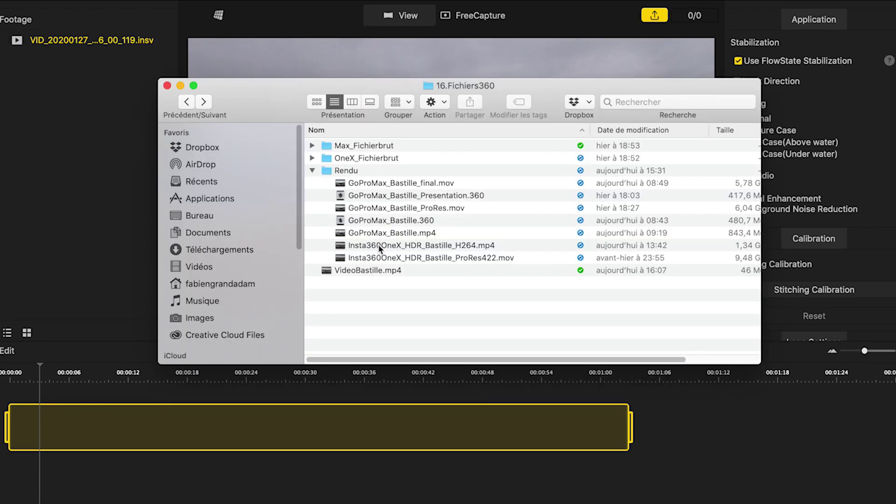
pyautogui.click(378, 245)
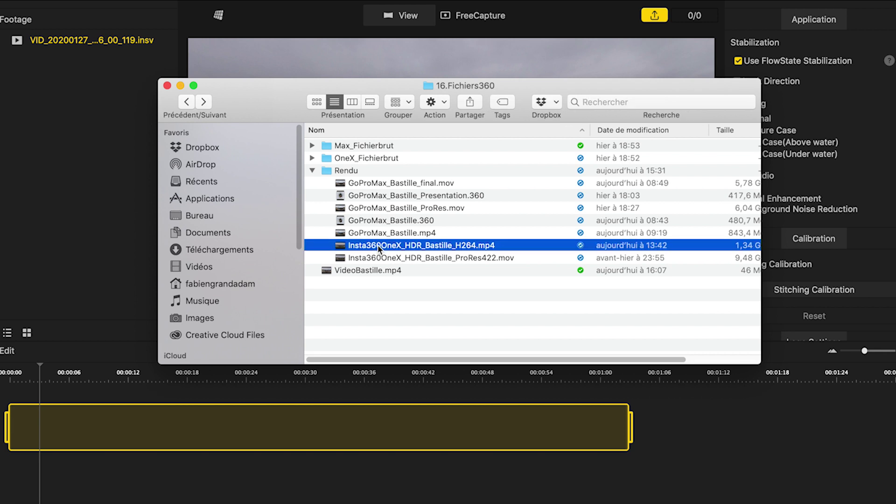
pyautogui.doubleClick(345, 247)
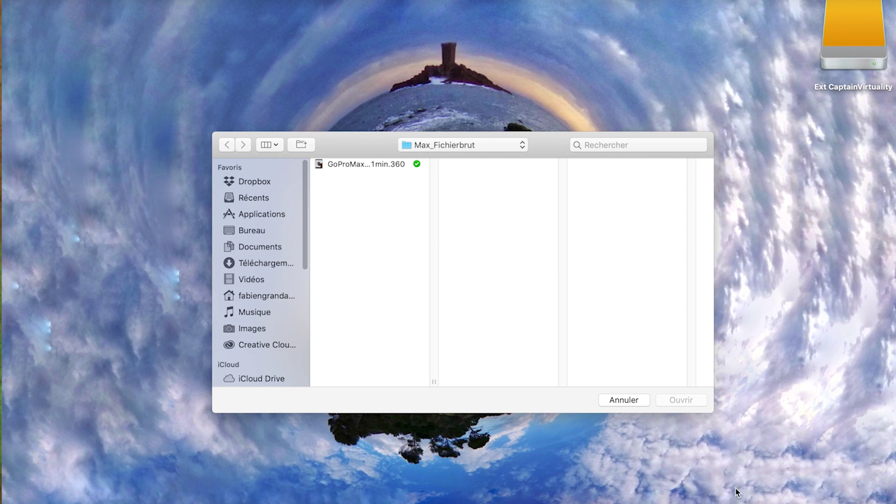
# In GoPro Player, open GoProMax_Bastille_1min.360 from the Max_Fichierbrut folder.
pyautogui.moveTo(357, 155); pyautogui.dragTo(350, 142)
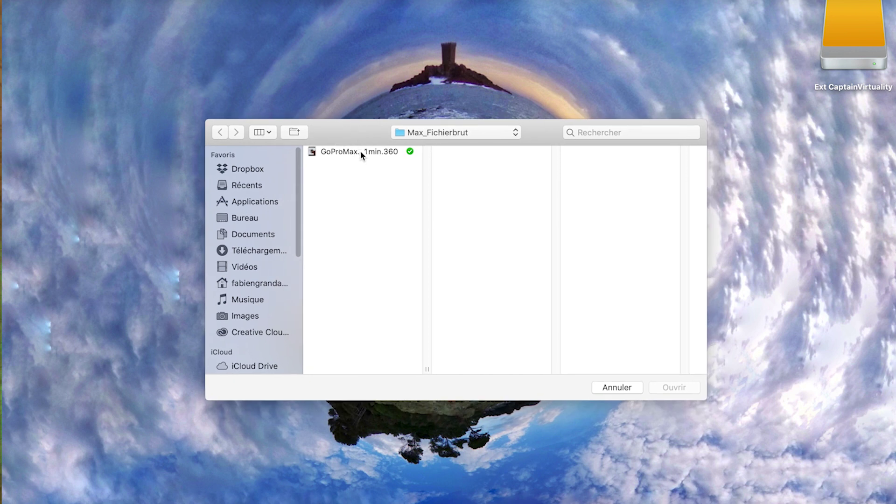
pyautogui.click(360, 152)
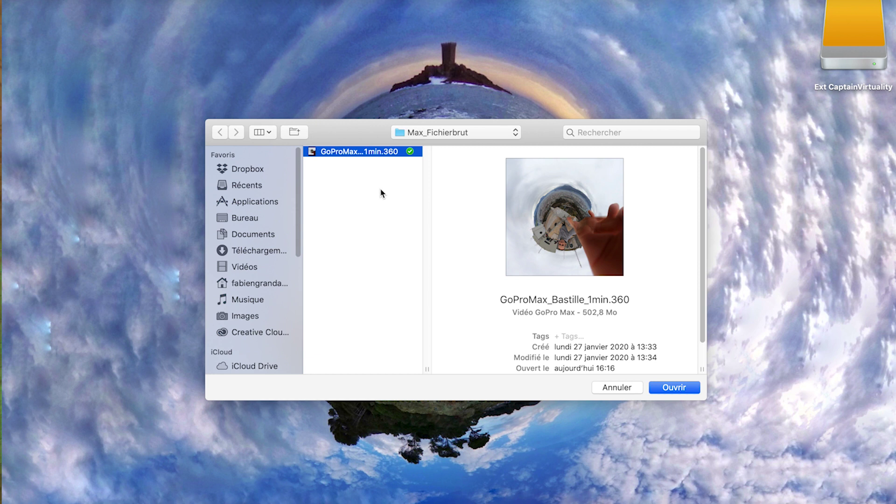
pyautogui.click(674, 388)
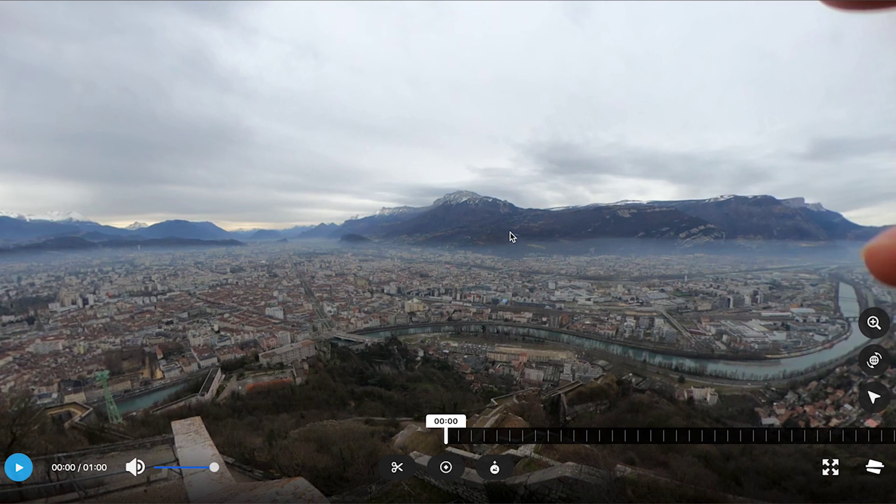
# Look around the 360 view, then play the video and pause it at 00:07.
pyautogui.moveTo(507, 239); pyautogui.dragTo(642, 224)
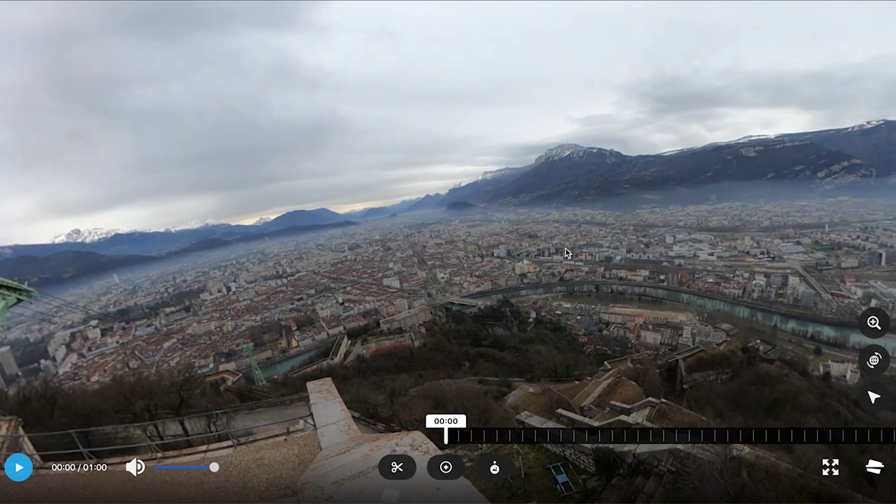
pyautogui.click(14, 470)
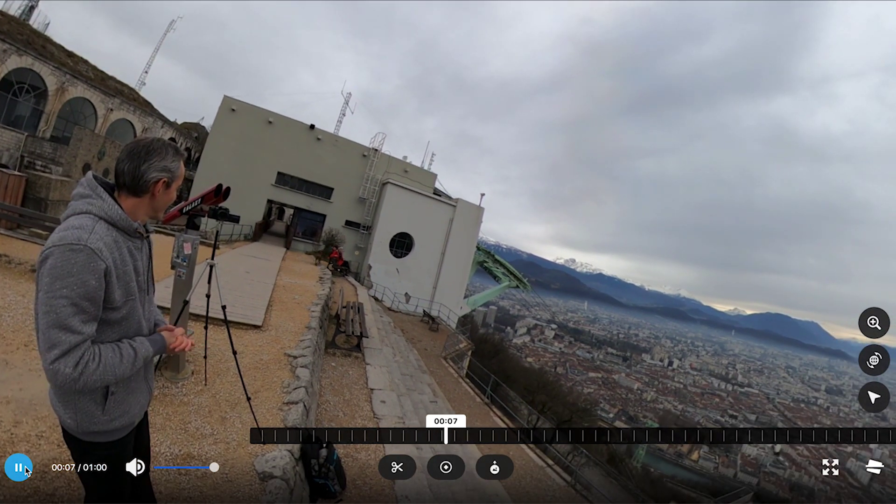
pyautogui.click(27, 469)
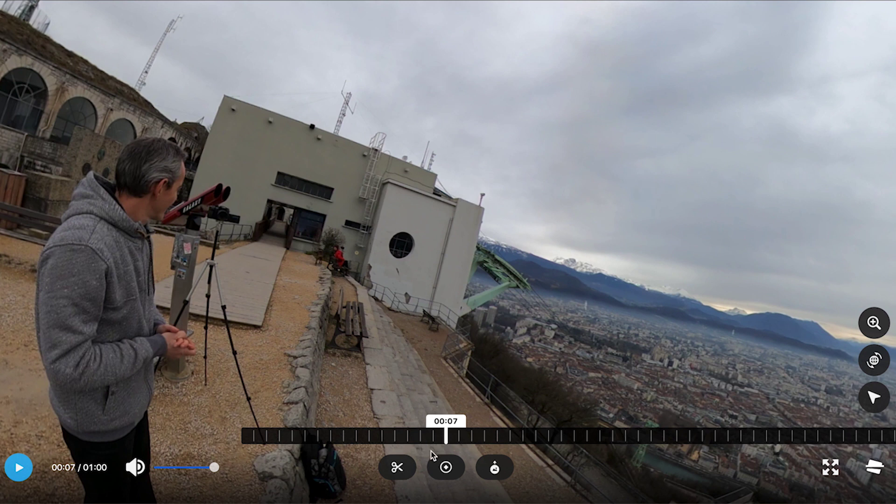
# Trim the video to the section from 00:07 to 00:47 and apply the cut.
pyautogui.click(404, 469)
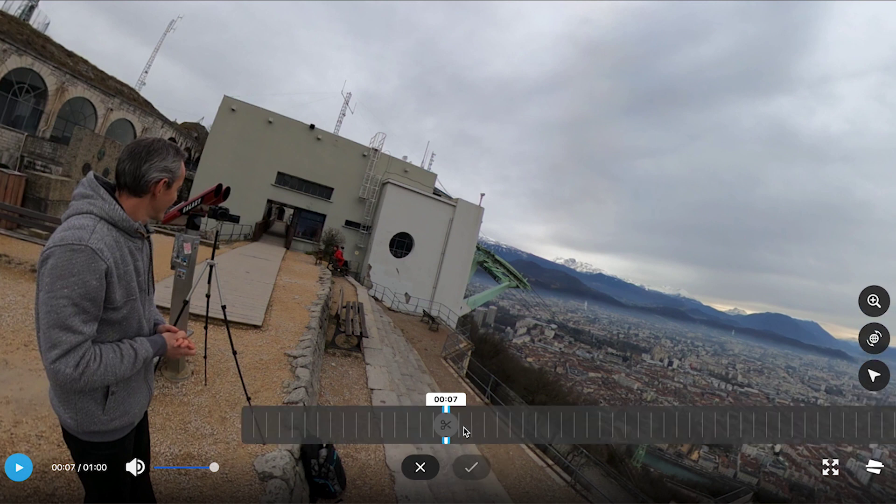
pyautogui.moveTo(464, 430); pyautogui.dragTo(278, 436)
pyautogui.moveTo(544, 432); pyautogui.dragTo(304, 436)
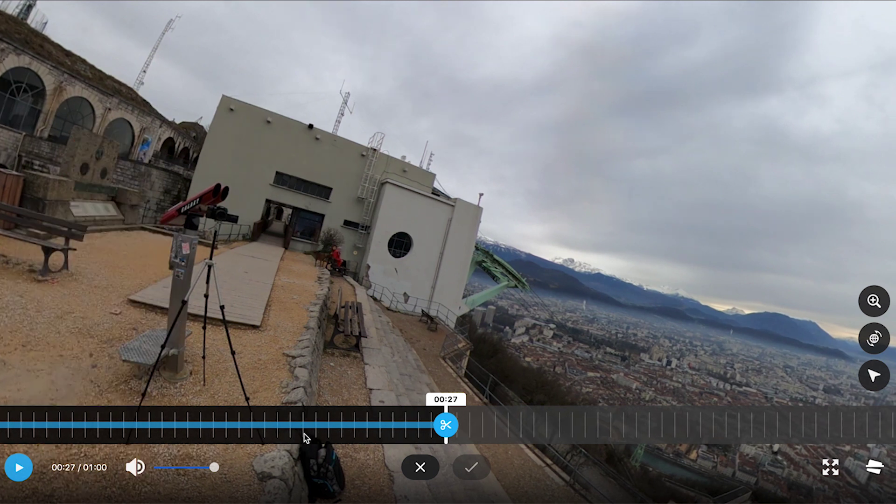
pyautogui.moveTo(590, 426); pyautogui.dragTo(345, 426)
pyautogui.moveTo(553, 432); pyautogui.dragTo(482, 430)
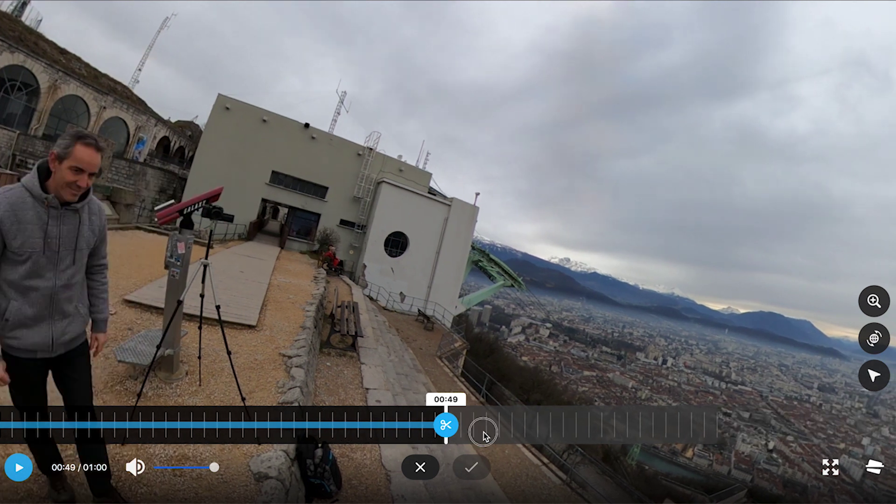
pyautogui.moveTo(558, 436); pyautogui.dragTo(594, 432)
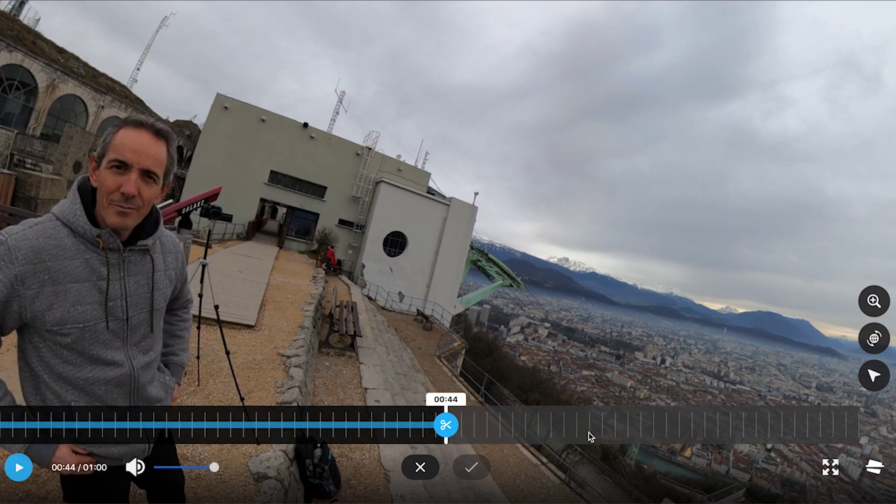
pyautogui.moveTo(404, 415); pyautogui.dragTo(378, 416)
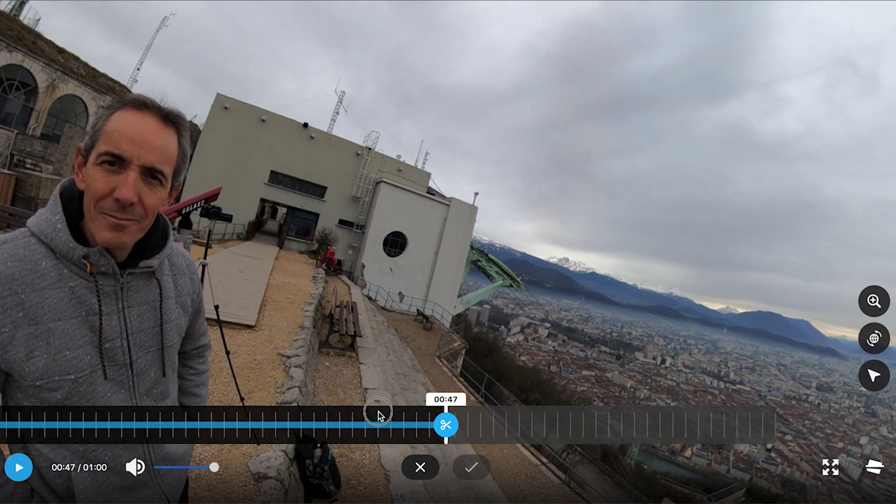
pyautogui.click(445, 424)
pyautogui.click(472, 467)
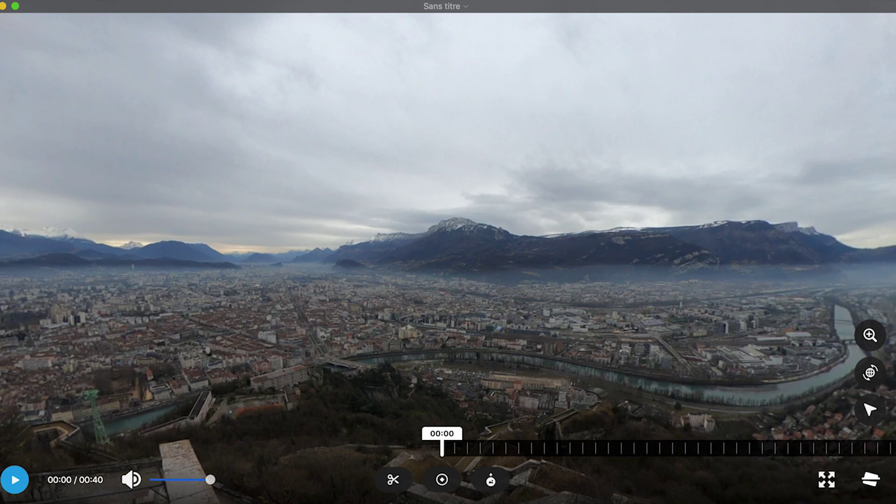
# Name the trimmed untitled clip Test1, keeping it in the Max_Fichierbrut folder.
pyautogui.click(439, 7)
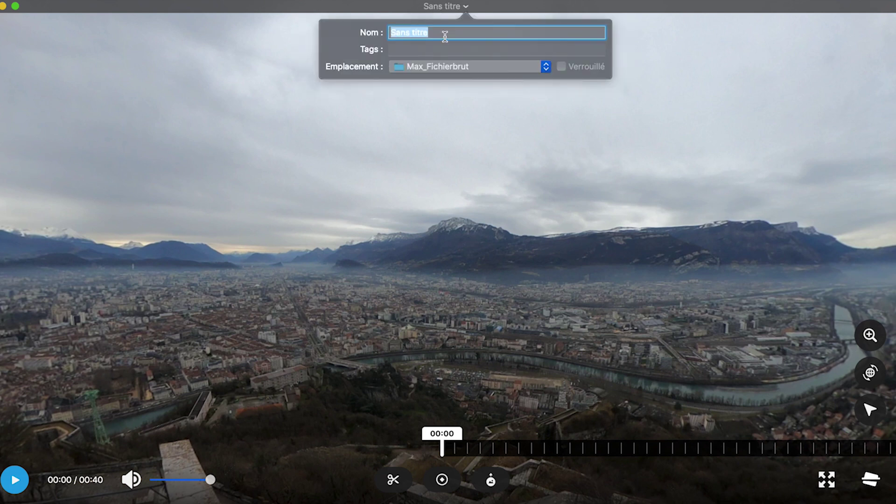
pyautogui.write('Test1')
pyautogui.press('Return')
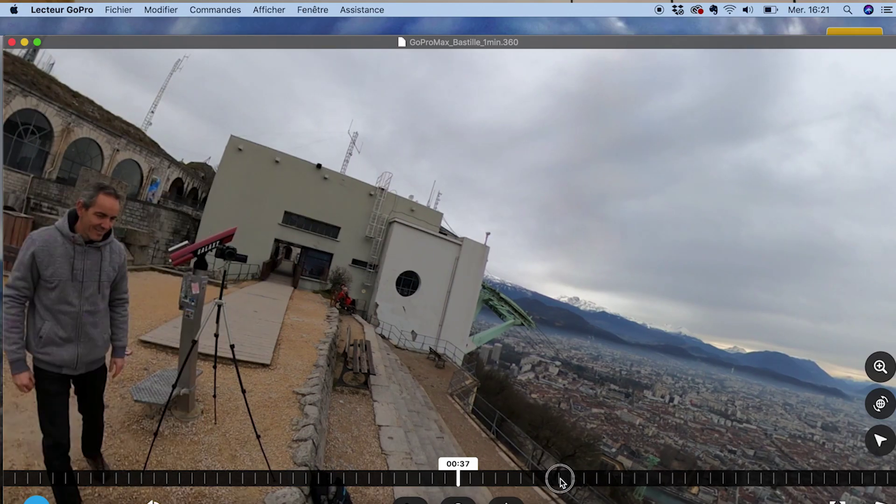
# Move the original GoPro clip to 00:26, set up its export at 5.6K and choose the H.264 codec.
pyautogui.moveTo(560, 478); pyautogui.dragTo(715, 468)
pyautogui.click(118, 10)
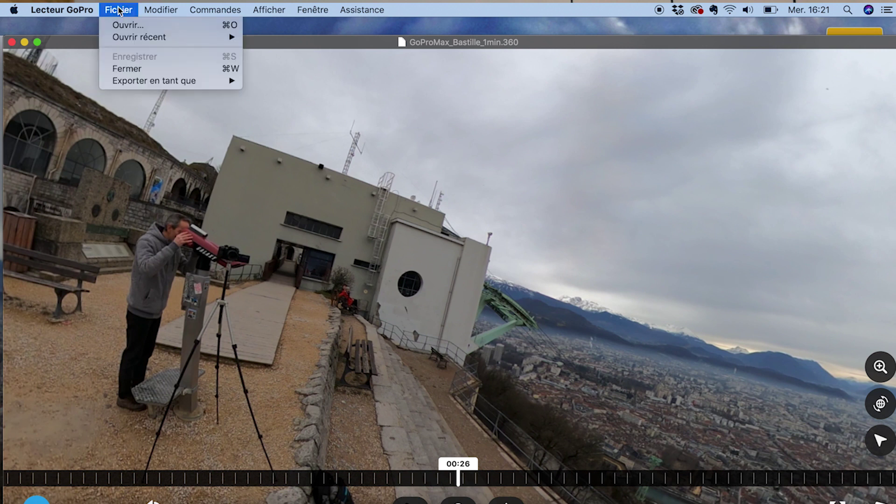
pyautogui.moveTo(147, 82)
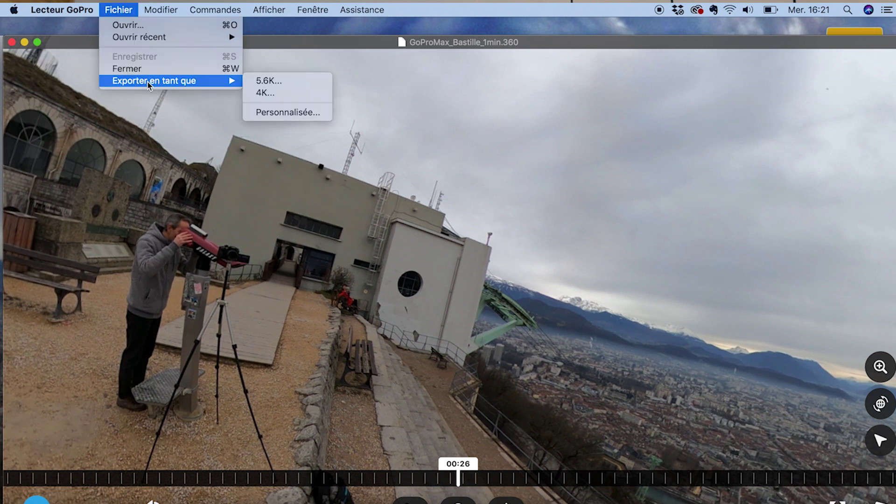
pyautogui.click(271, 86)
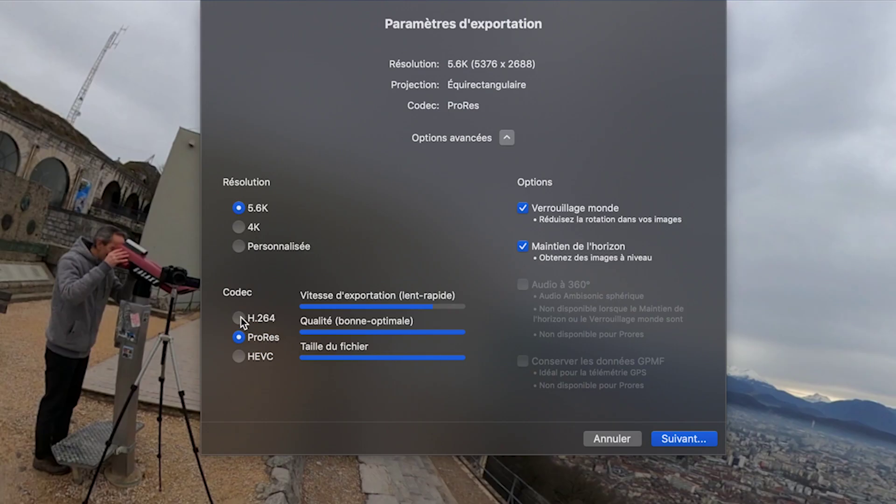
pyautogui.click(239, 318)
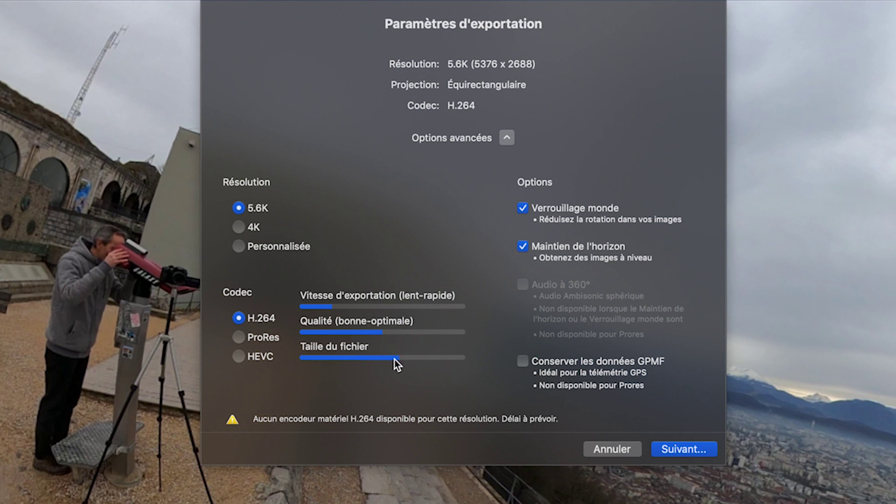
# Set the 5.6K export's codec to ProRes and save it as GoProMAX in the Max_Fichierbrut folder.
pyautogui.click(240, 357)
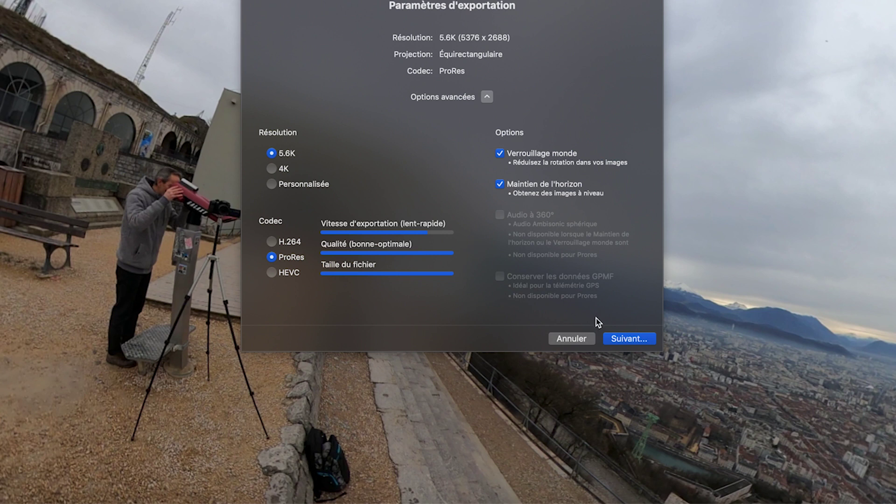
pyautogui.click(628, 338)
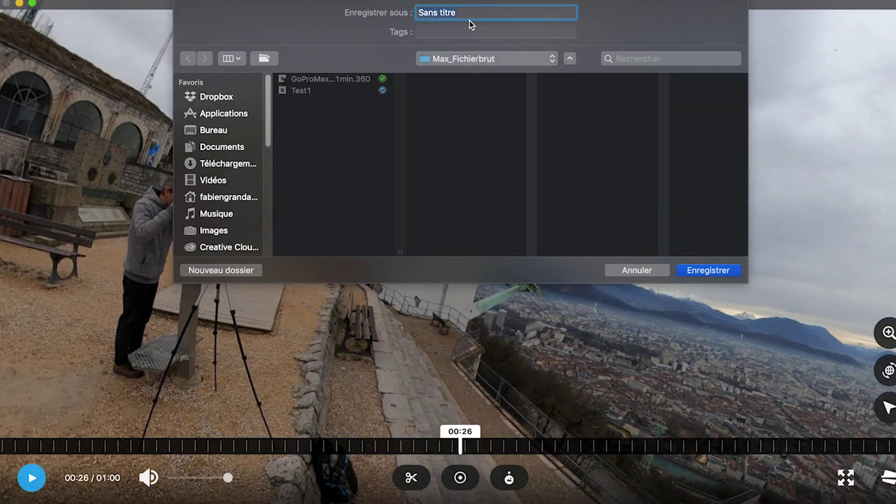
pyautogui.write('GoPro')
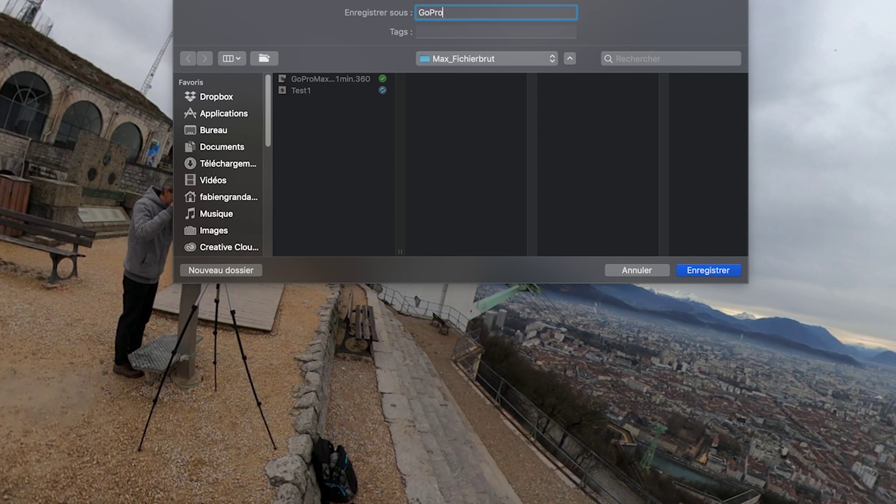
pyautogui.write('AM')
pyautogui.press('BackSpace')
pyautogui.press('BackSpace')
pyautogui.write('MAX')
pyautogui.click(700, 272)
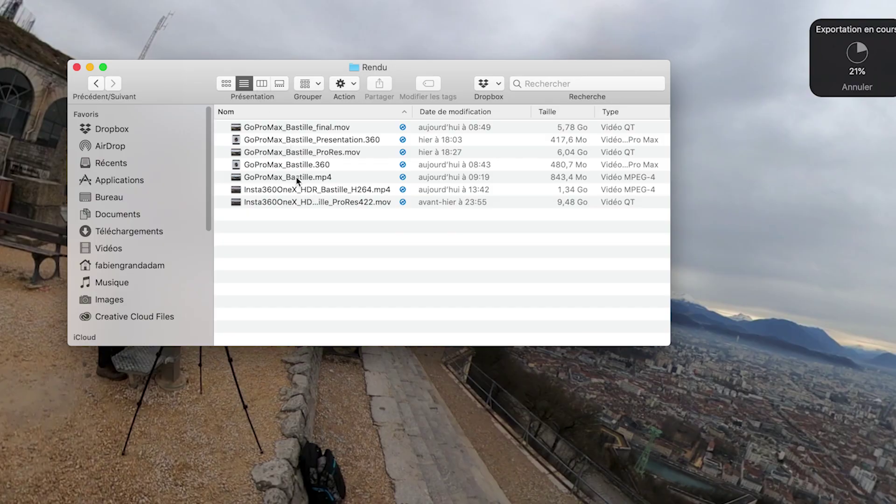
# Compare the sizes of GoProMax_Bastille_ProRes.mov and GoProMax_Bastille.mp4 in the Rendu folder.
pyautogui.click(288, 153)
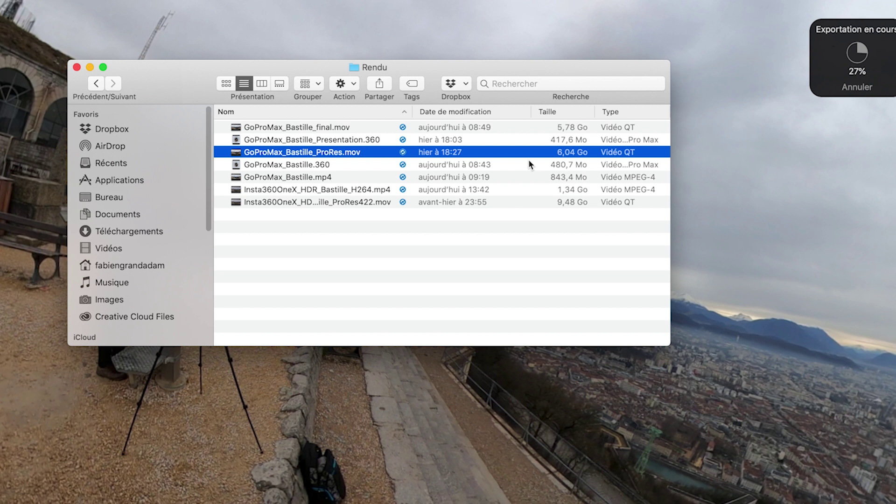
pyautogui.click(281, 180)
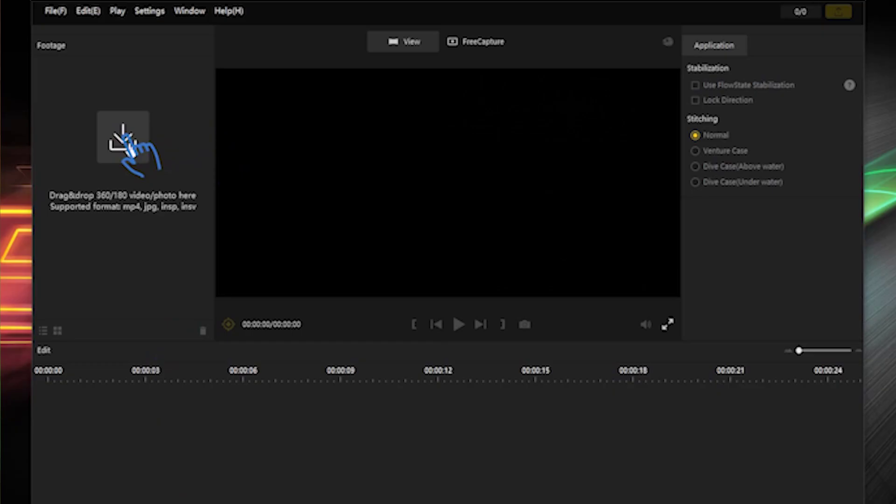
# Switch to Insta360 Studio, import VID_20200127_134026_00_119.insv from the FichierBrutOneX folder and look around its 360 preview.
pyautogui.click(123, 137)
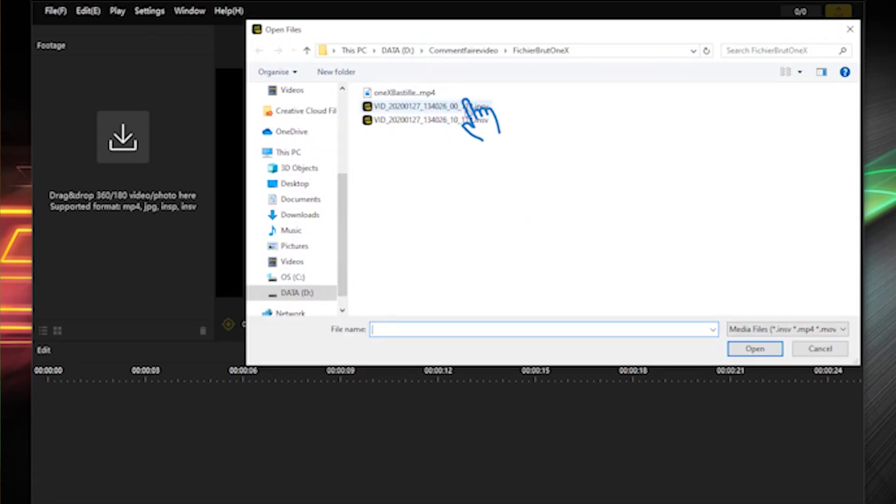
pyautogui.click(423, 103)
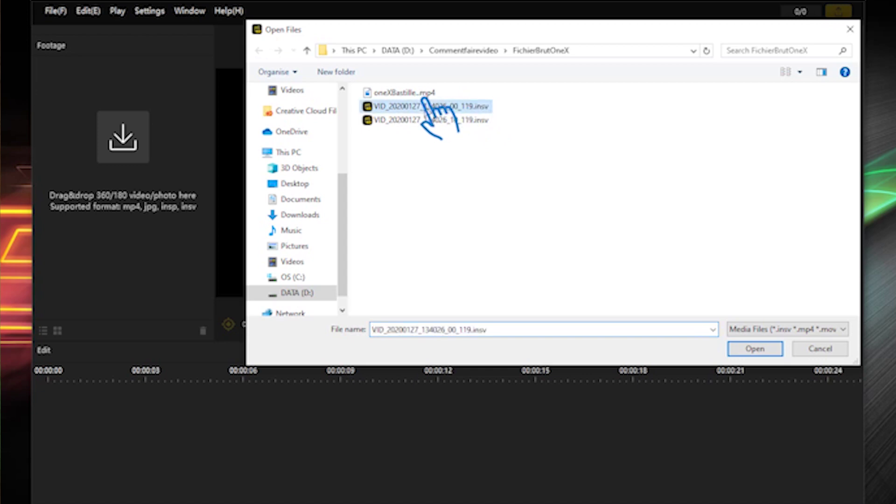
pyautogui.click(754, 349)
pyautogui.moveTo(502, 212); pyautogui.dragTo(397, 226)
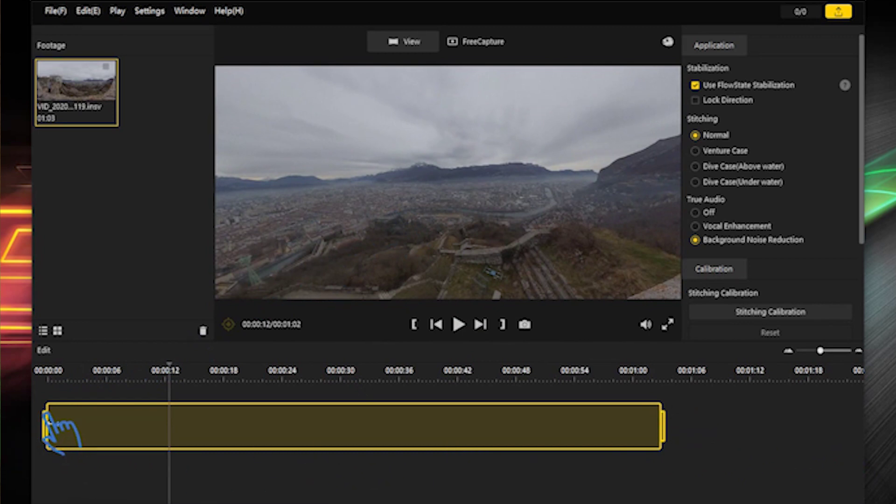
# Trim the timeline clip to the section from about 00:04 to 00:57 and save the changes on starting its export.
pyautogui.moveTo(53, 428); pyautogui.dragTo(99, 421)
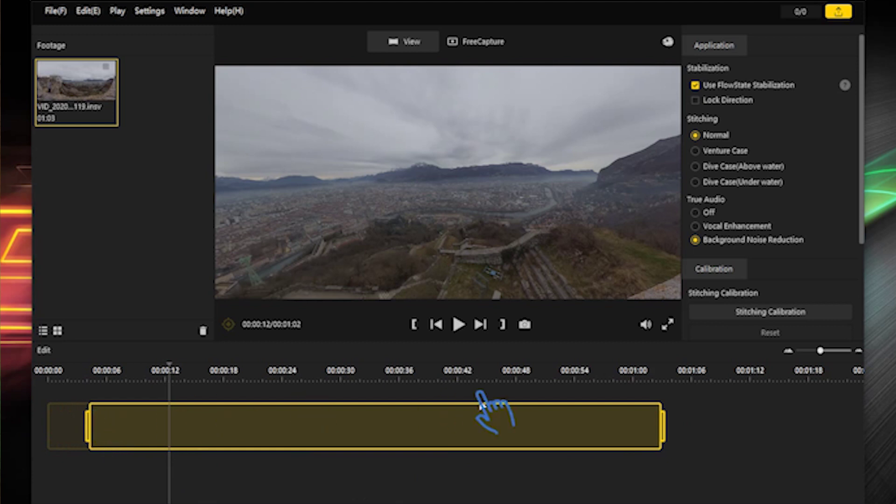
pyautogui.moveTo(671, 429); pyautogui.dragTo(601, 430)
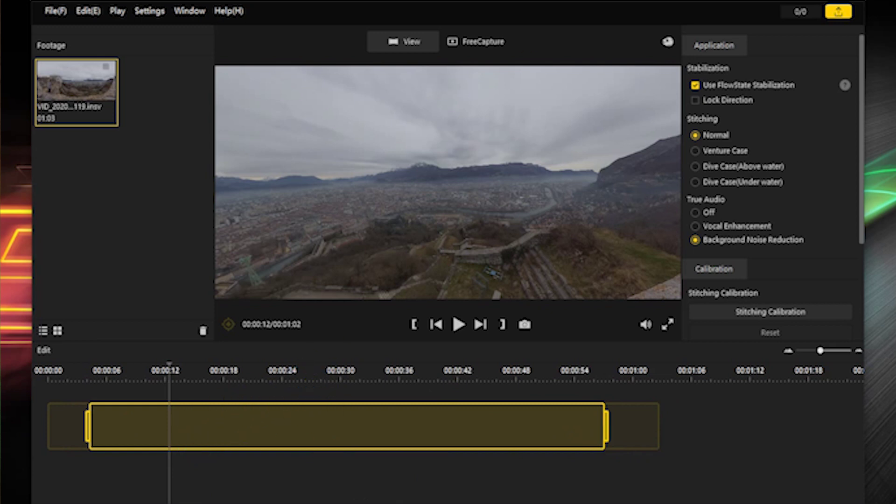
pyautogui.click(838, 11)
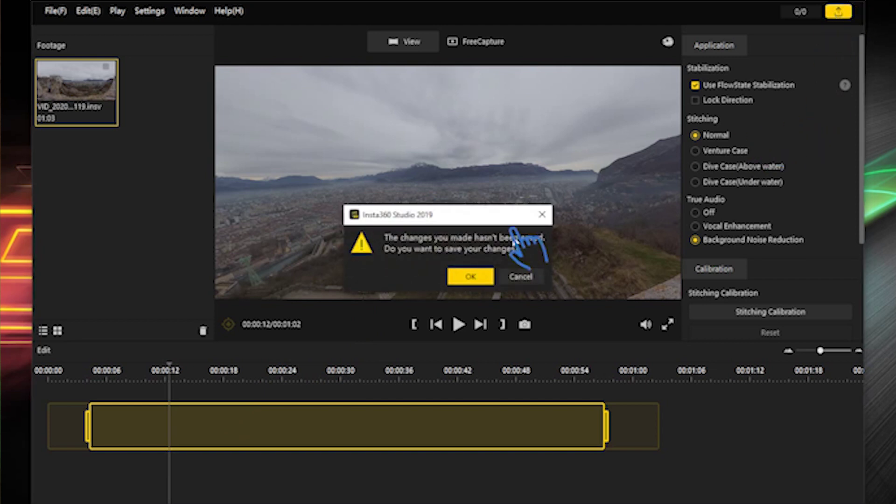
pyautogui.click(473, 277)
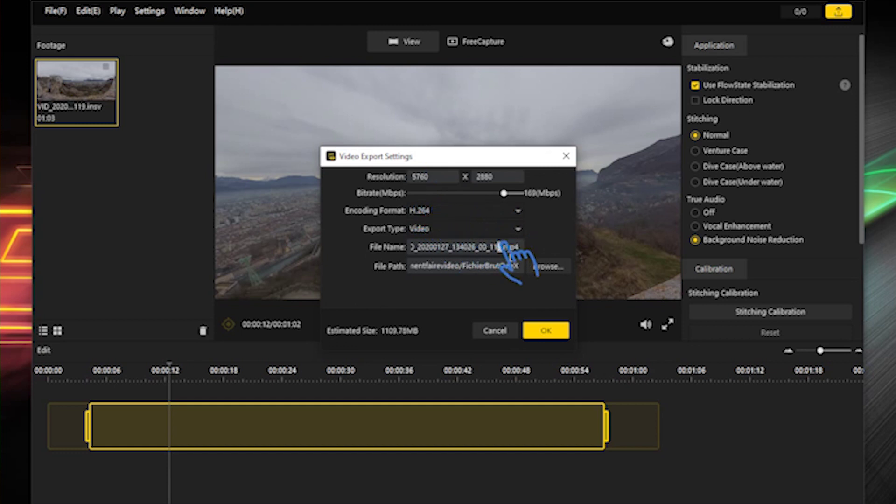
# Export the H.264 video as video360bastille.mp4, then open the Rendu folder inside Commentfairevideo.
pyautogui.moveTo(502, 247); pyautogui.dragTo(378, 252)
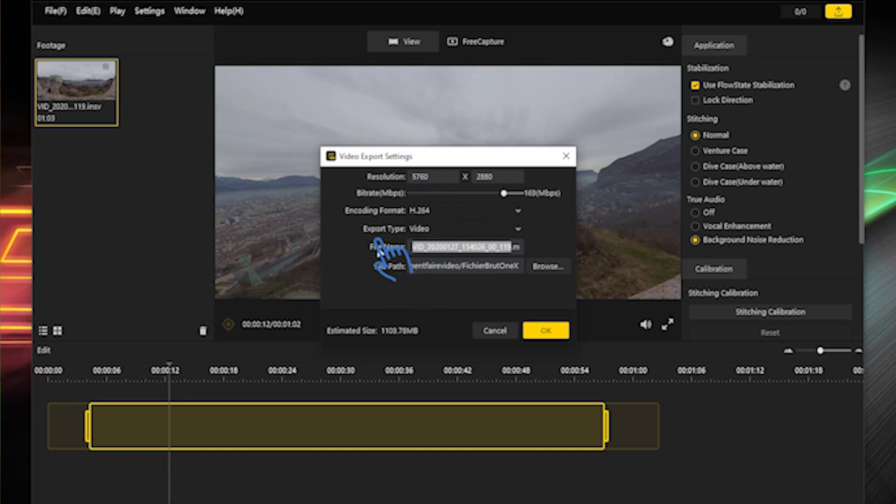
pyautogui.write('video')
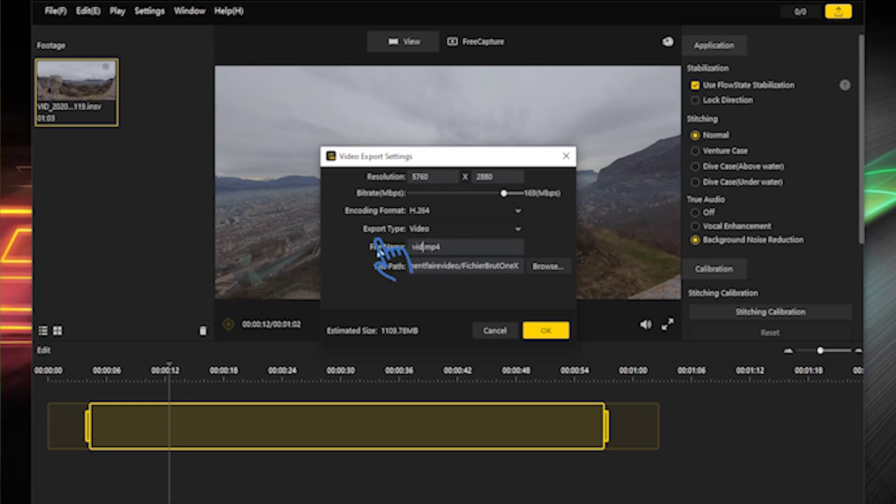
pyautogui.write('360bastille')
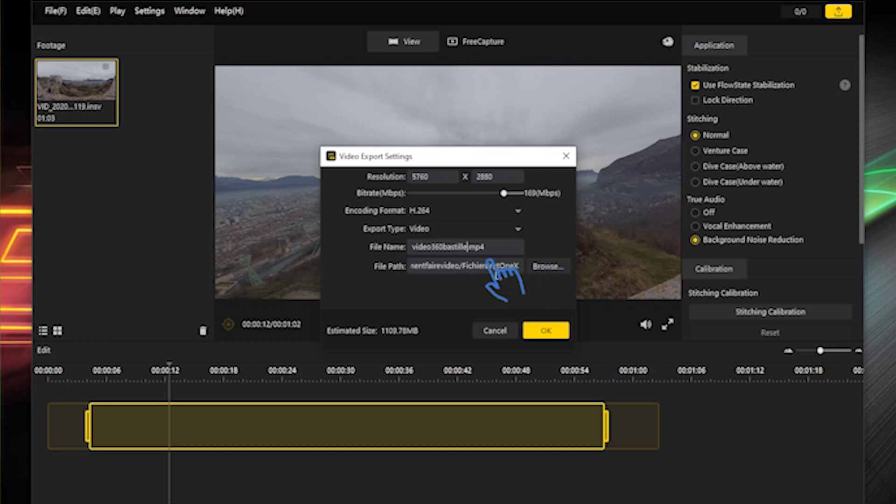
pyautogui.click(546, 330)
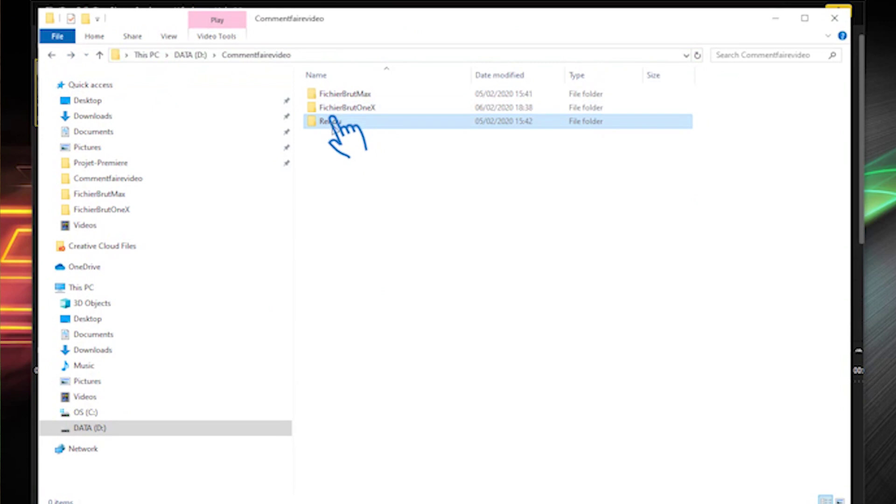
pyautogui.doubleClick(338, 120)
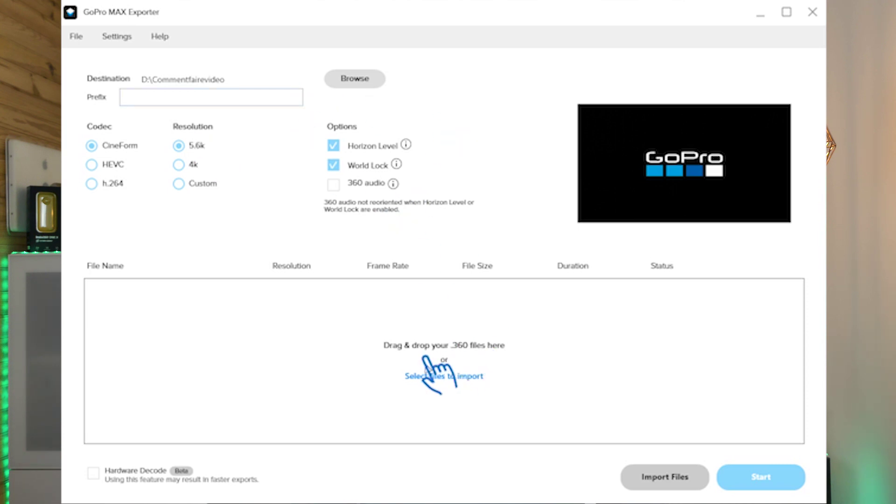
# Switch to GoPro MAX Exporter and import GS010372.360 from the FichierBrutMax folder.
pyautogui.click(449, 373)
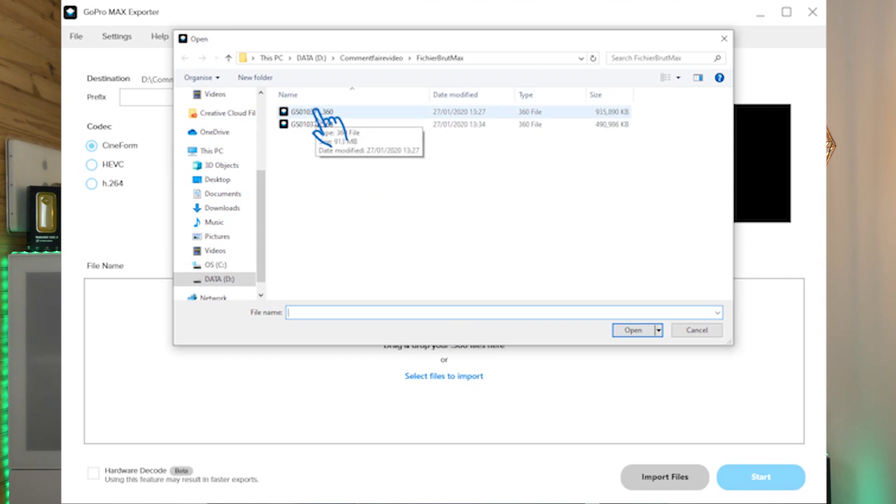
pyautogui.click(321, 123)
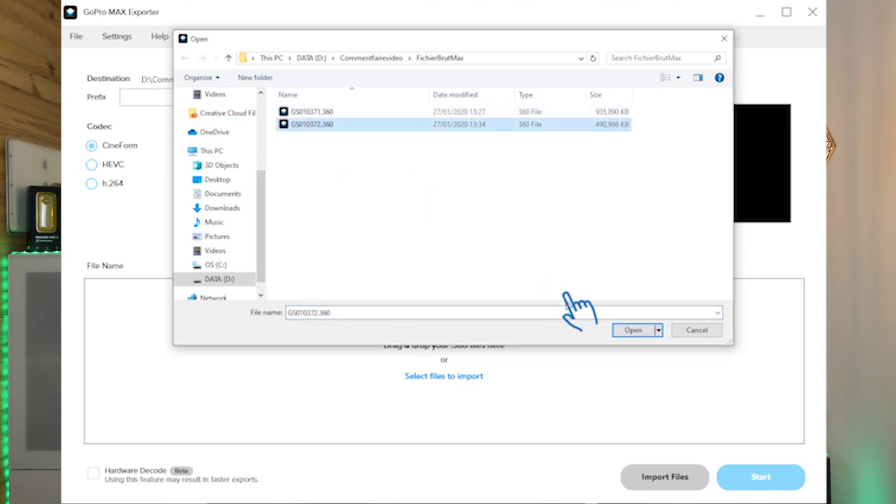
pyautogui.click(633, 330)
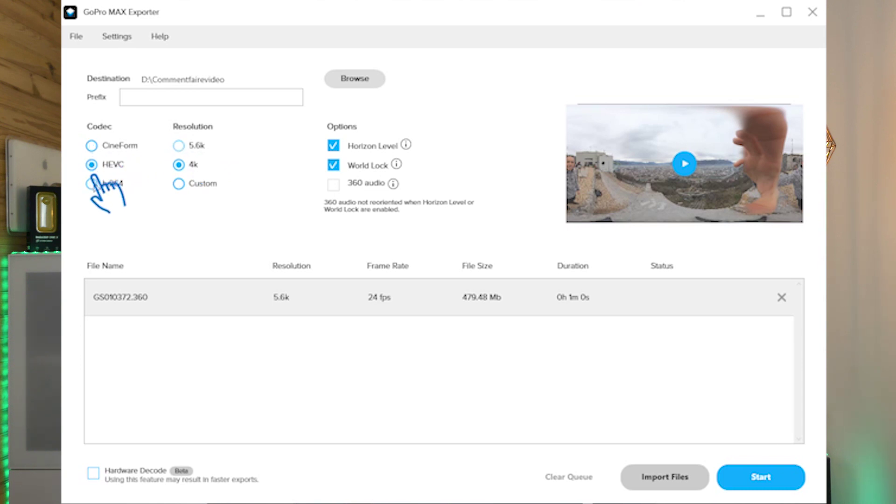
# Set the codec to CineForm at 5.6k resolution and start exporting GS010372.360.
pyautogui.click(91, 183)
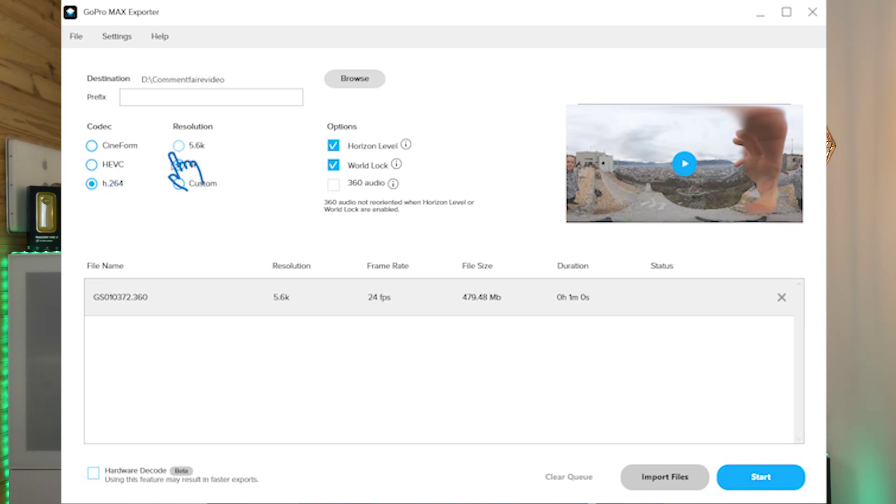
pyautogui.click(91, 146)
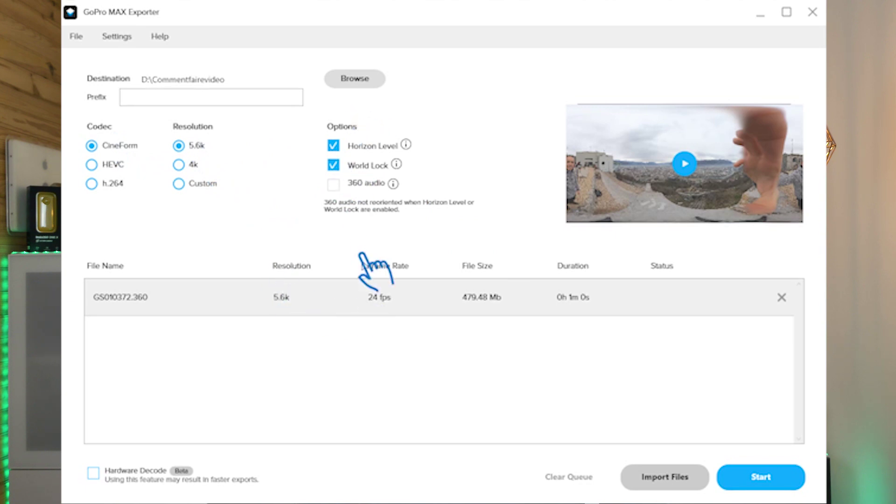
pyautogui.click(761, 477)
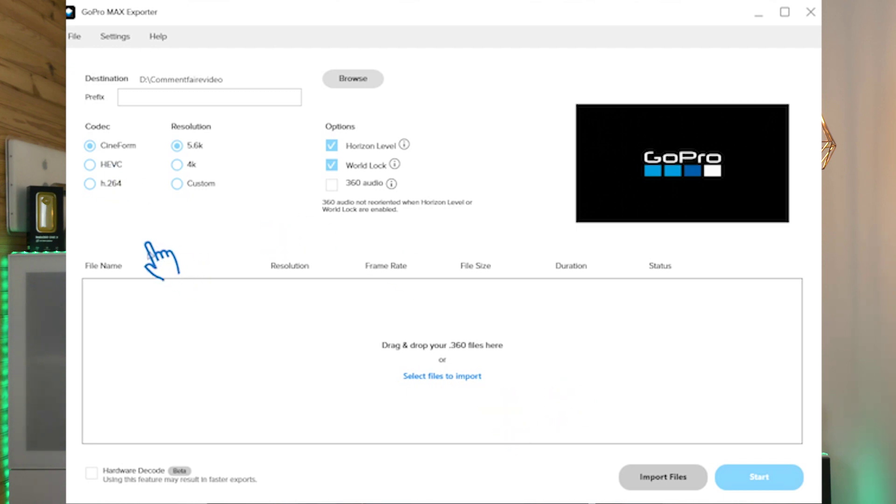
# Import GS010372.360 again and export it with the h.264 codec at 4k resolution.
pyautogui.click(434, 373)
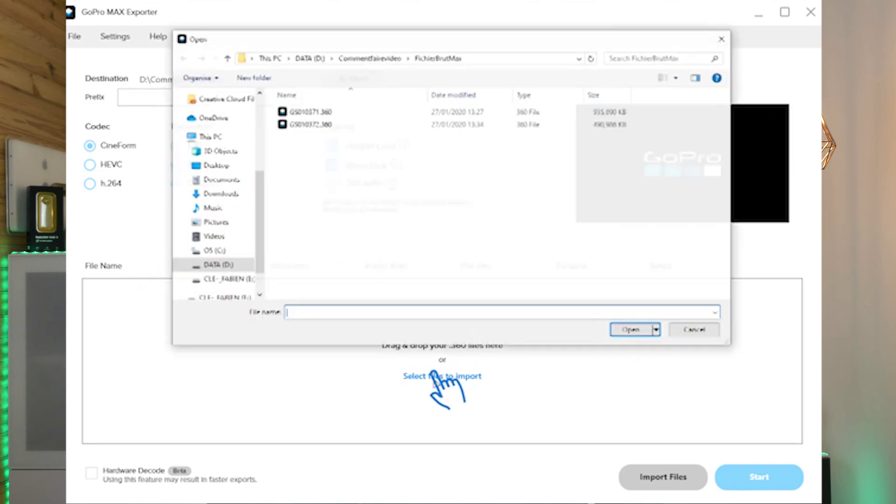
pyautogui.click(318, 122)
pyautogui.click(637, 327)
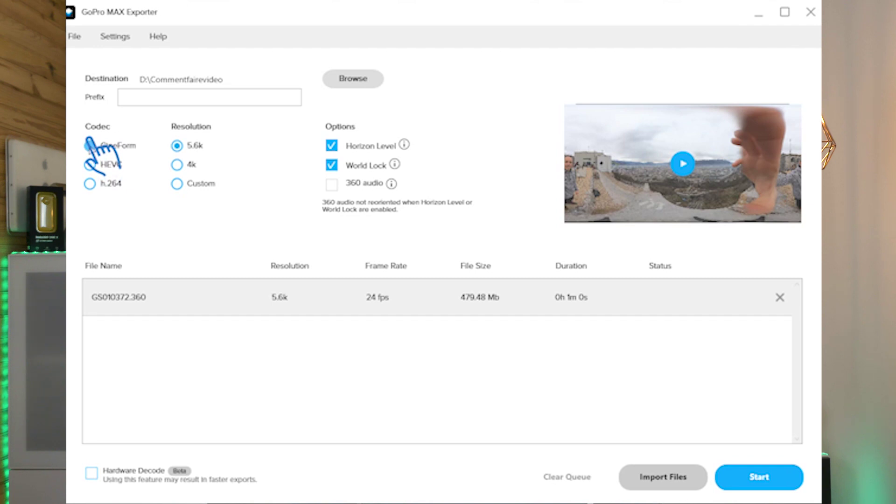
pyautogui.click(89, 144)
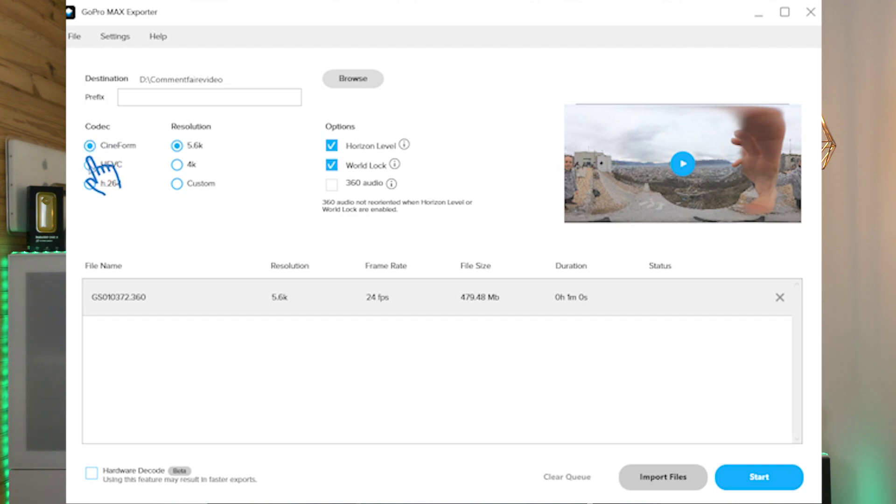
pyautogui.click(90, 184)
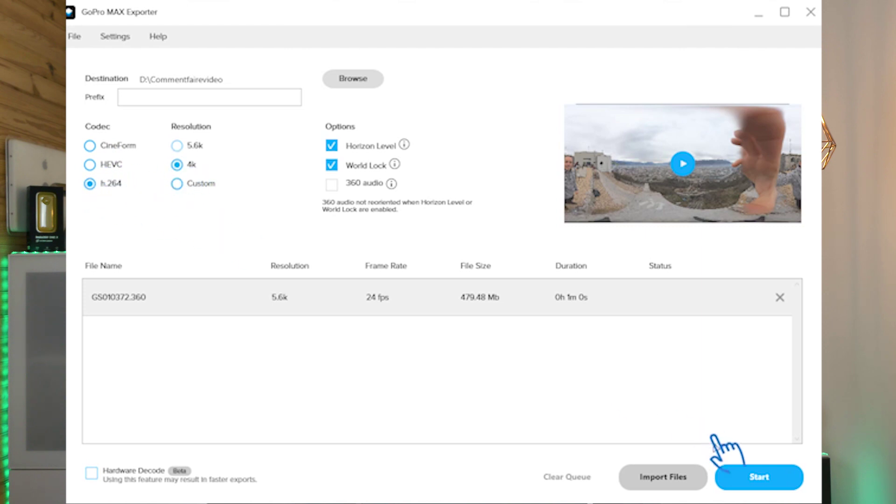
pyautogui.click(742, 472)
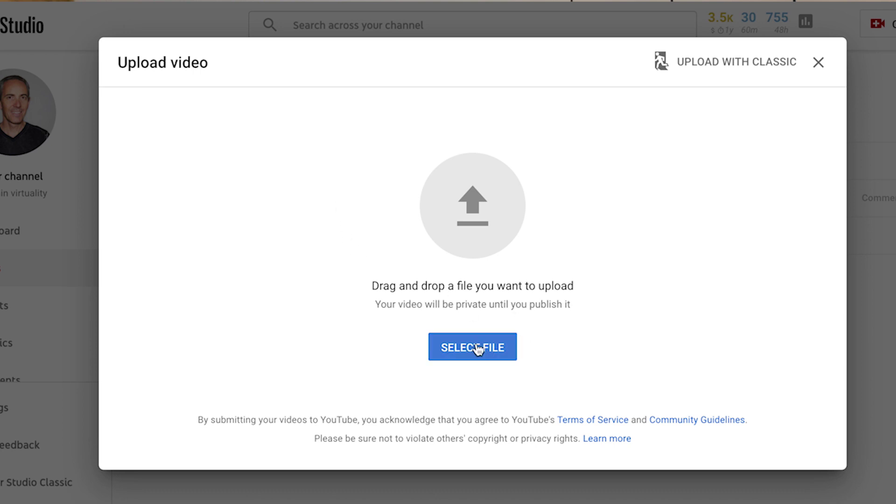
# In YouTube Studio, upload GoProMax_Bastille.mp4 from the Rendu folder.
pyautogui.click(451, 346)
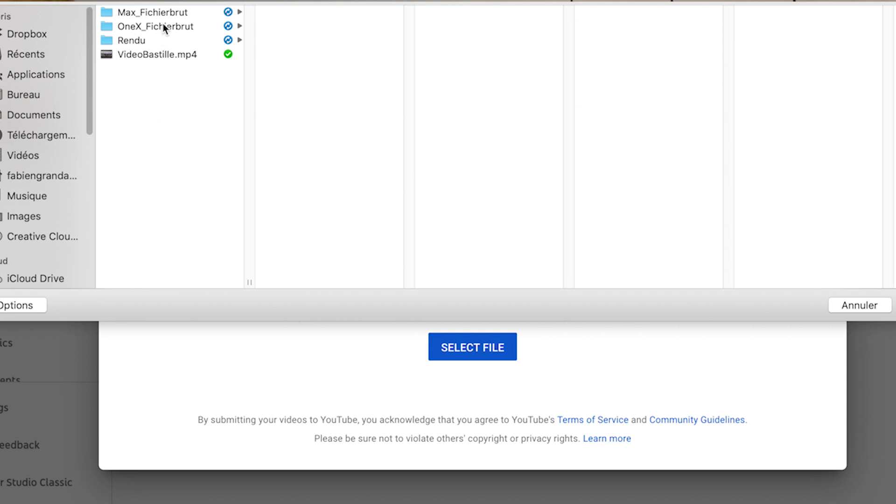
pyautogui.click(161, 40)
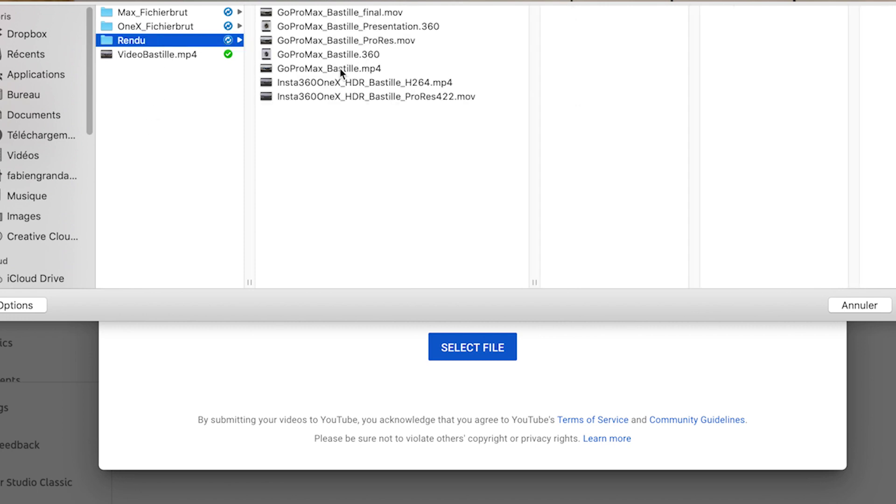
pyautogui.click(332, 68)
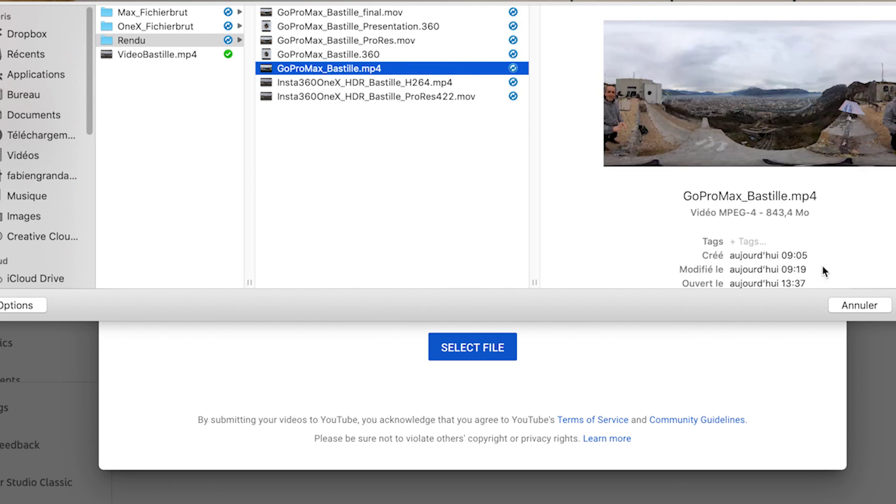
pyautogui.press('Return')
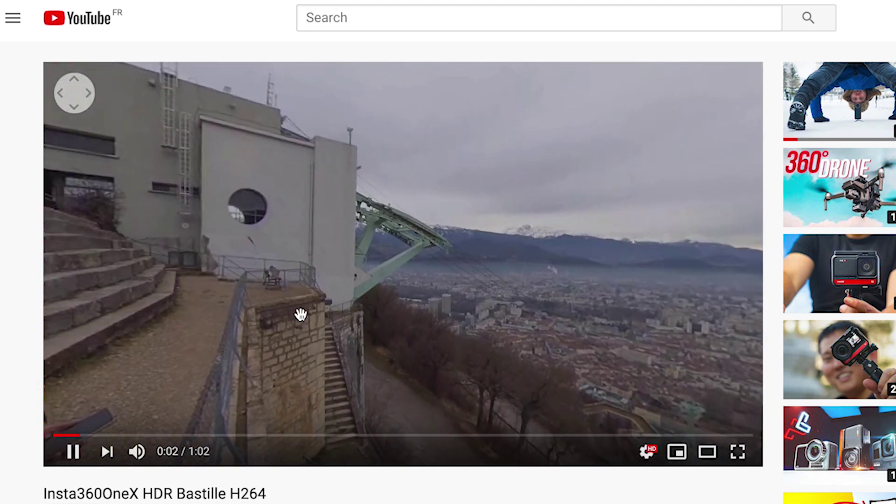
# Look around in 360 degrees in the Insta360OneX HDR Bastille H264 video on YouTube.
pyautogui.moveTo(301, 315); pyautogui.dragTo(418, 312)
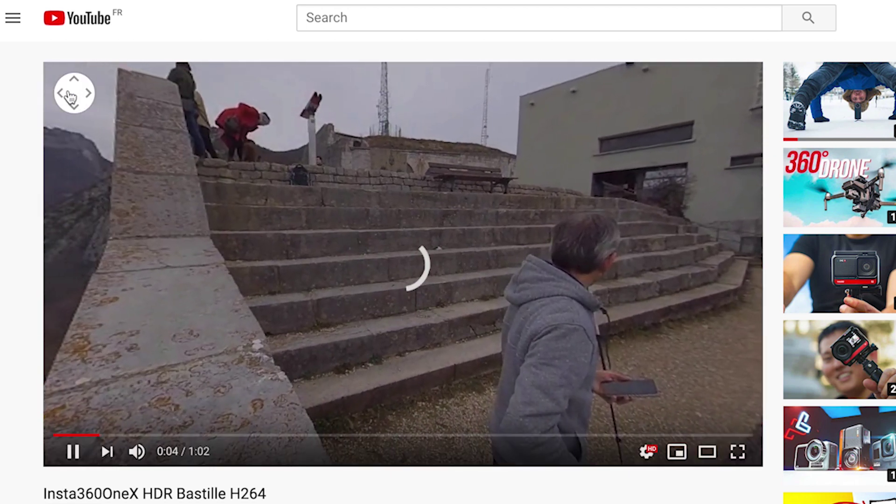
pyautogui.moveTo(466, 236); pyautogui.dragTo(428, 239)
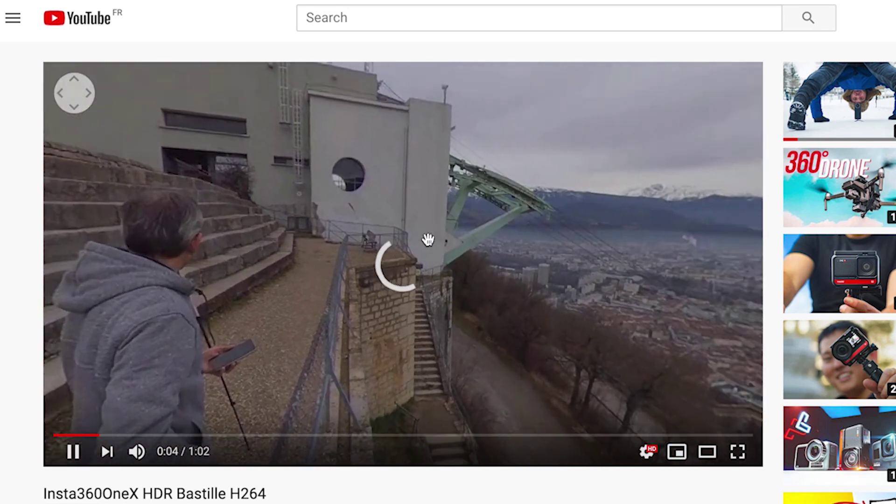
pyautogui.moveTo(485, 239); pyautogui.dragTo(427, 237)
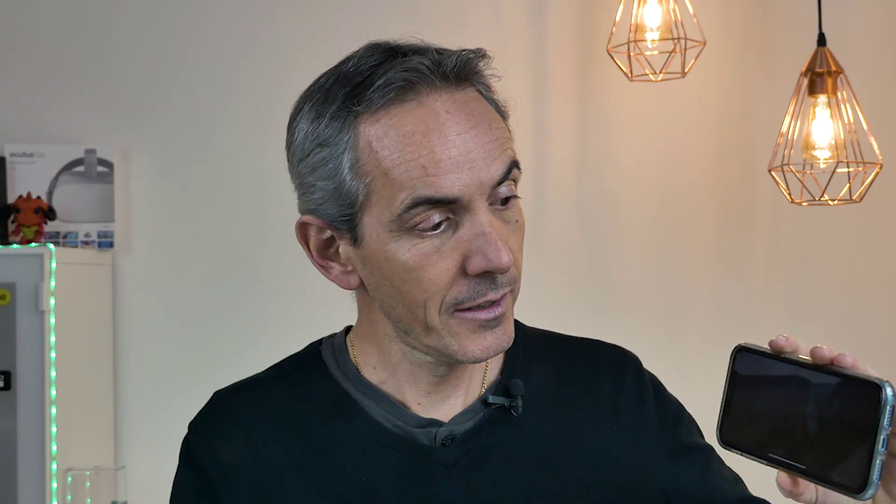